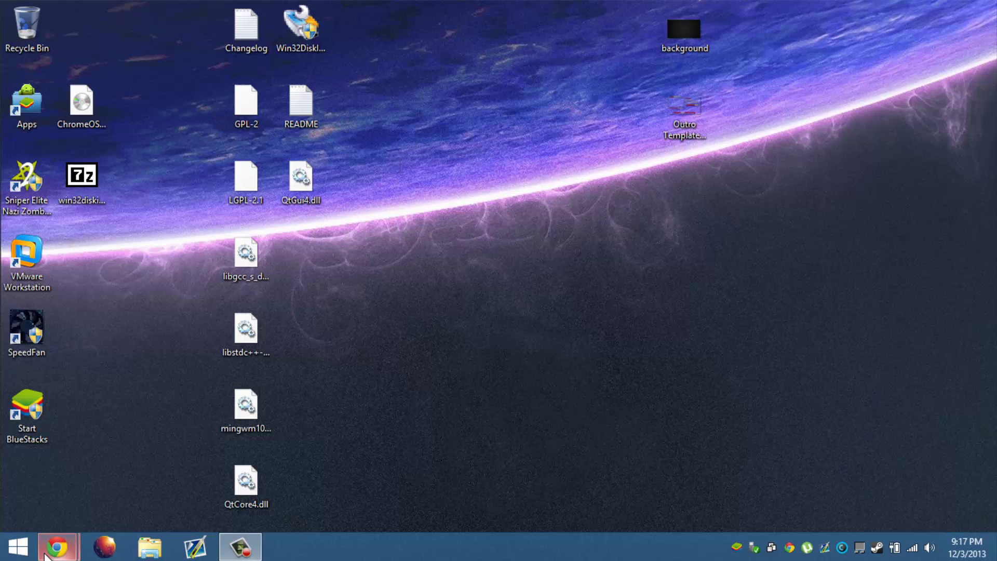
# Bring the Chromium OS builds by Hexxeh window forward, maximize it, and scroll the What's Vanilla? introduction
pyautogui.moveTo(52, 548)
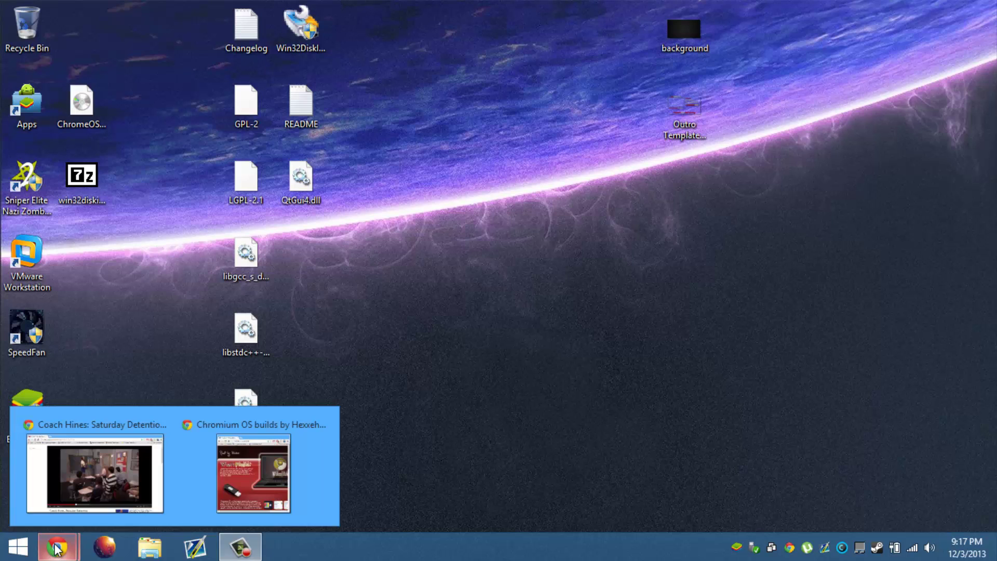
pyautogui.click(285, 466)
pyautogui.moveTo(759, 124); pyautogui.dragTo(597, 3)
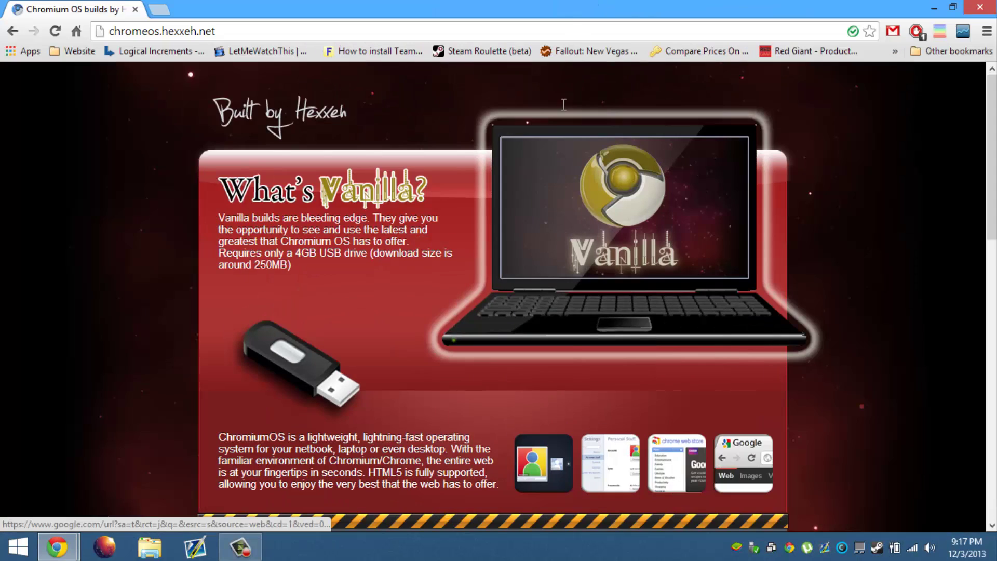
pyautogui.scroll(-5, 534, 306)
pyautogui.scroll(-4, 650, 365)
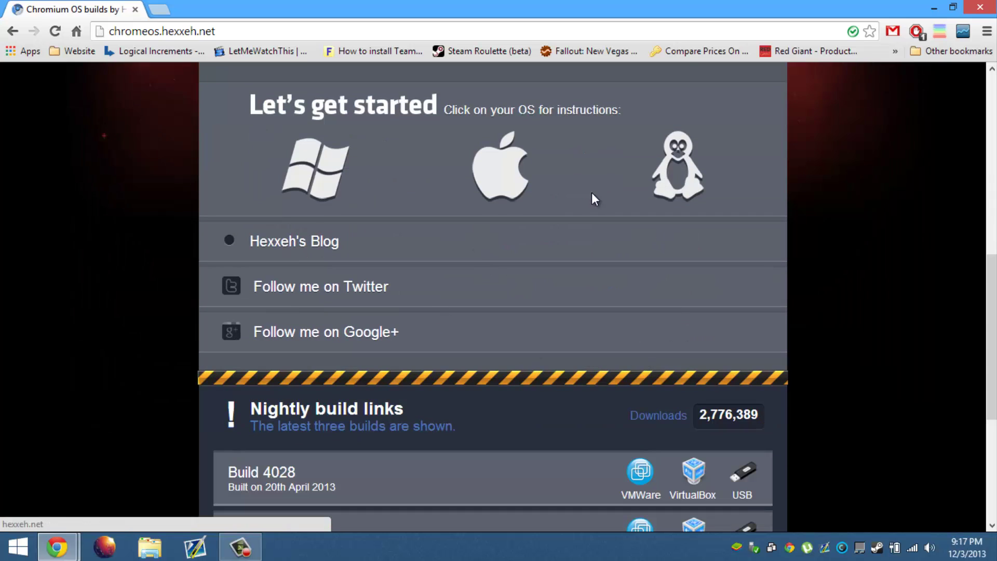
pyautogui.scroll(-3, 376, 360)
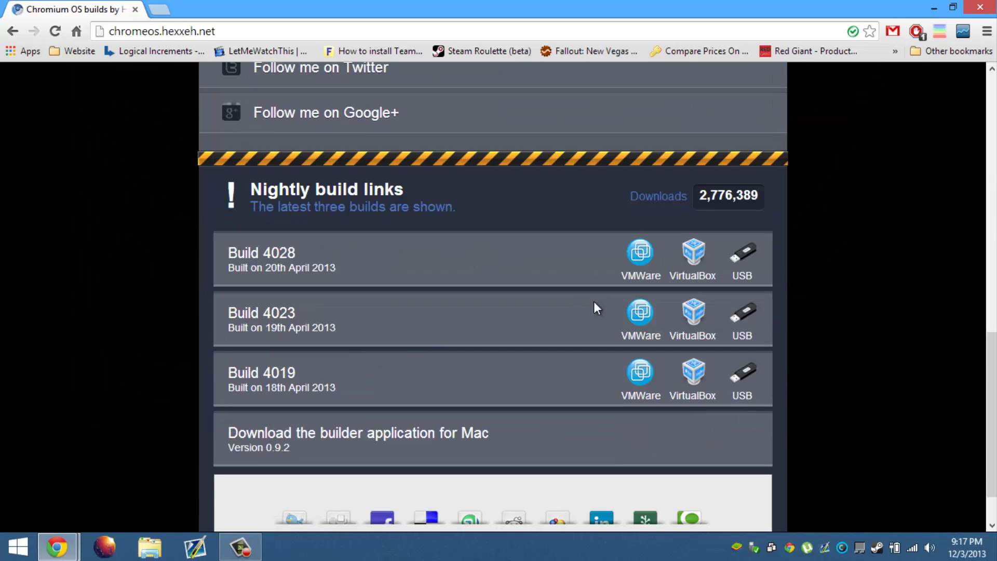
pyautogui.scroll(-1, 550, 317)
pyautogui.scroll(8, 550, 315)
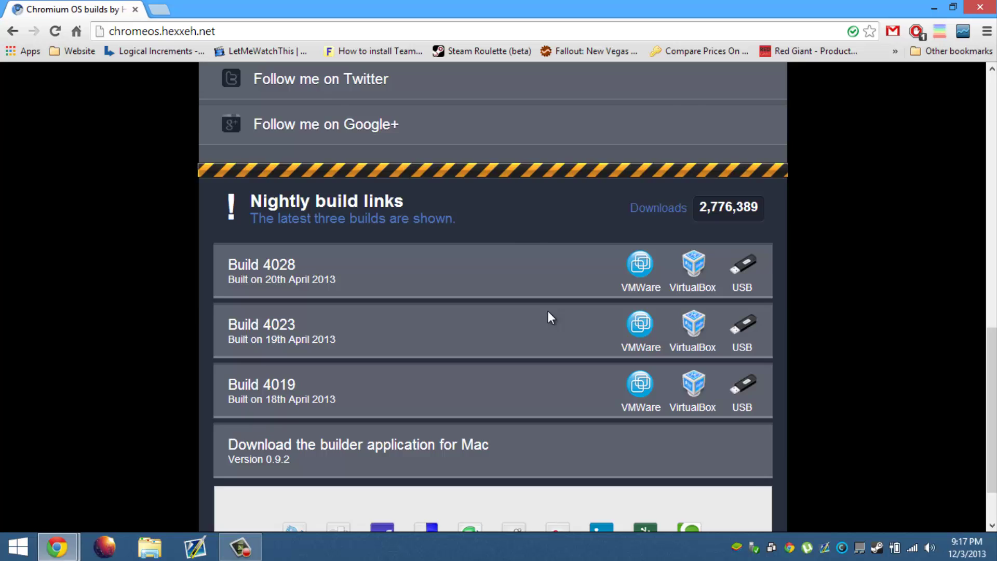
pyautogui.scroll(4, 592, 322)
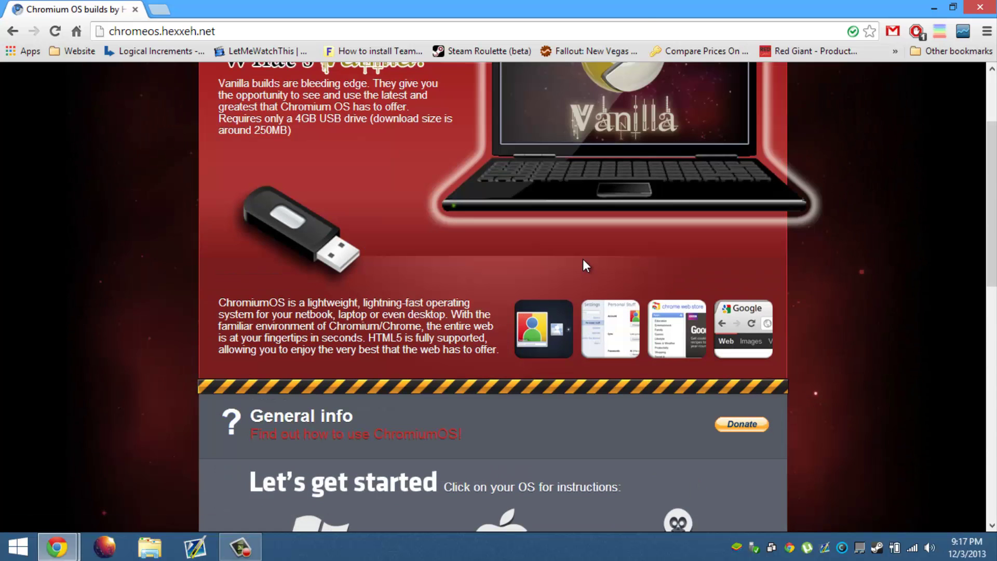
pyautogui.scroll(3, 583, 257)
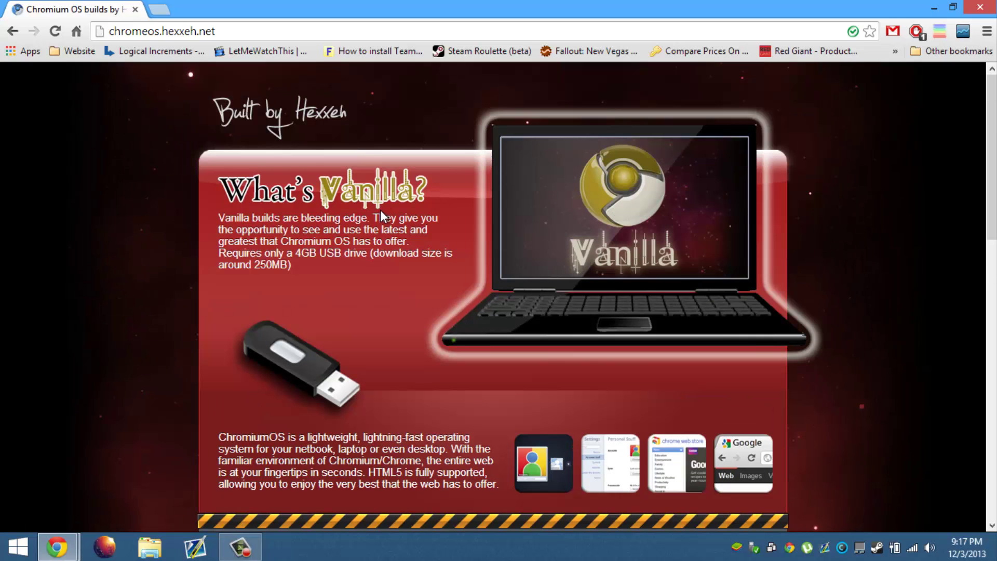
pyautogui.click(158, 10)
pyautogui.write('chro')
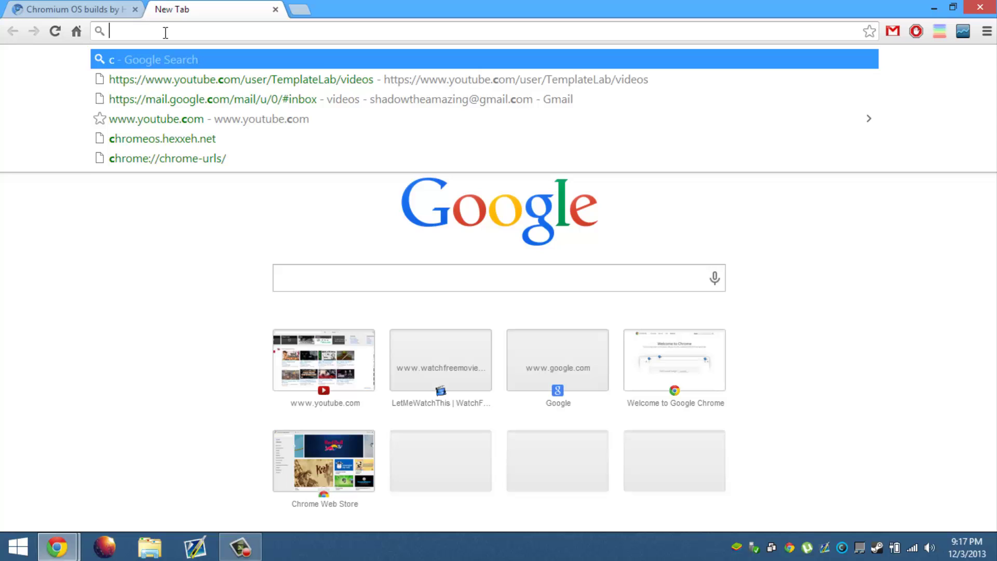
pyautogui.write('mium')
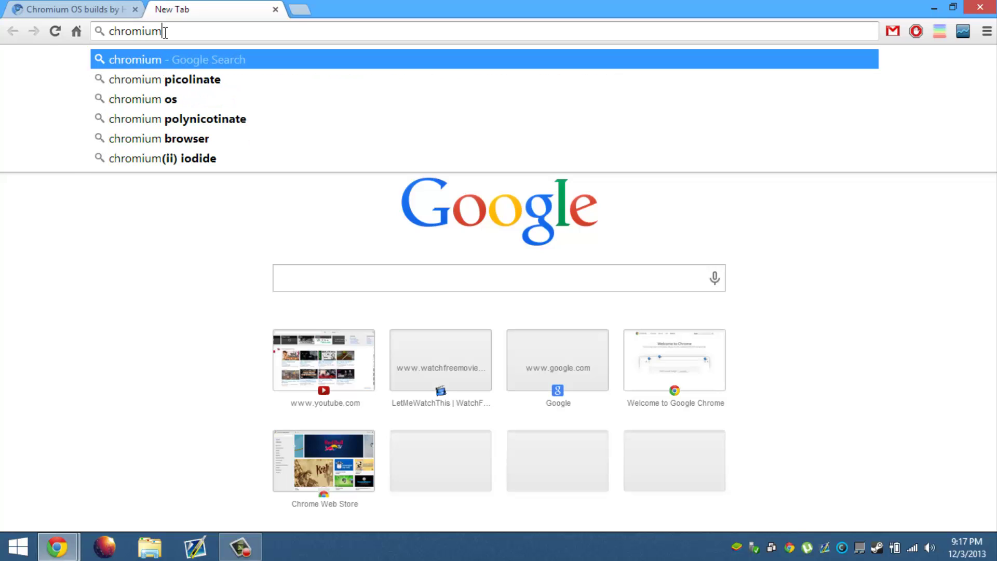
pyautogui.press('Escape')
pyautogui.press('Return')
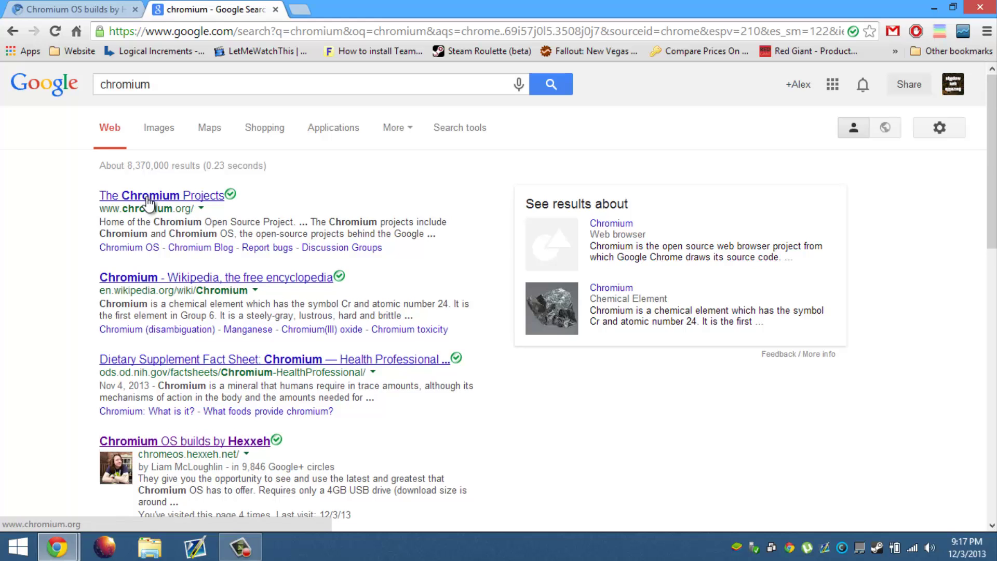
pyautogui.doubleClick(167, 85)
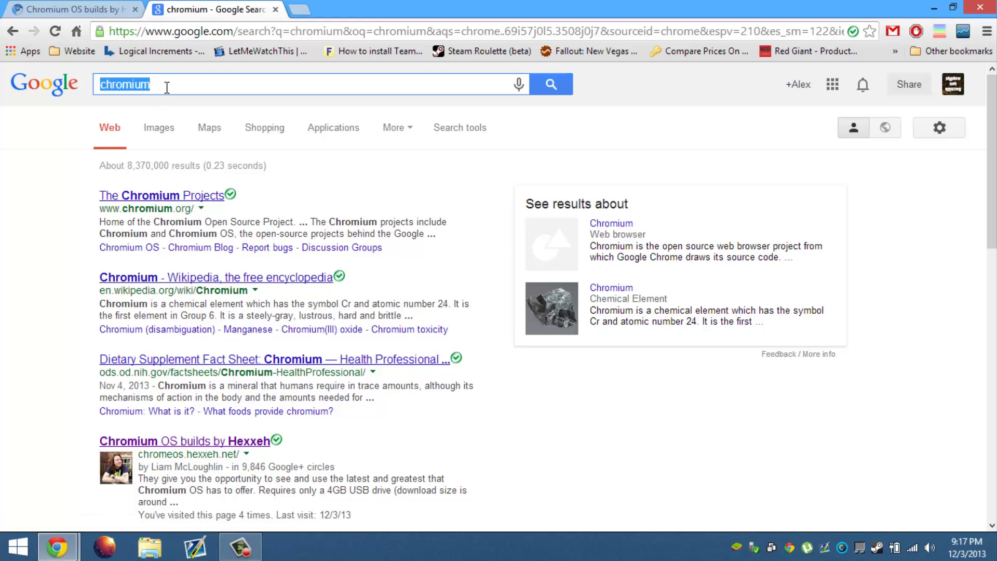
pyautogui.click(167, 86)
pyautogui.press('BackSpace')
pyautogui.press('BackSpace')
pyautogui.press('BackSpace')
pyautogui.press('BackSpace')
pyautogui.press('BackSpace')
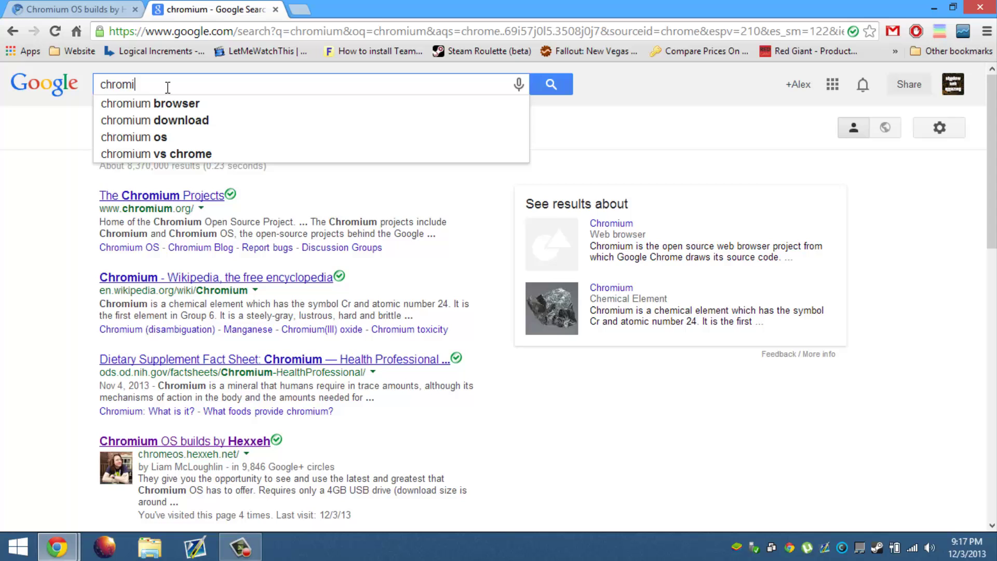
pyautogui.press('BackSpace')
pyautogui.press('BackSpace')
pyautogui.press('BackSpace')
pyautogui.press('BackSpace')
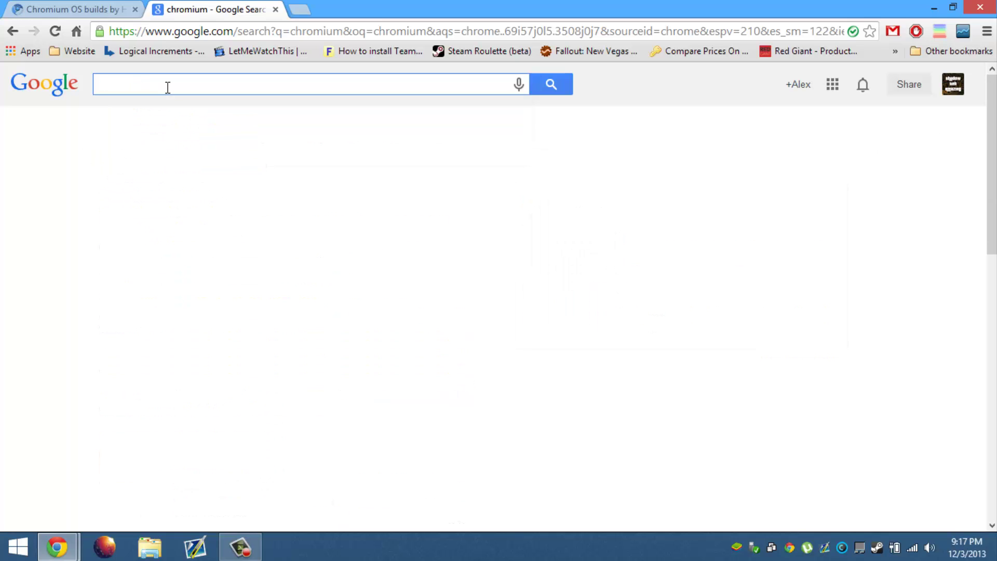
pyautogui.write('google chrome')
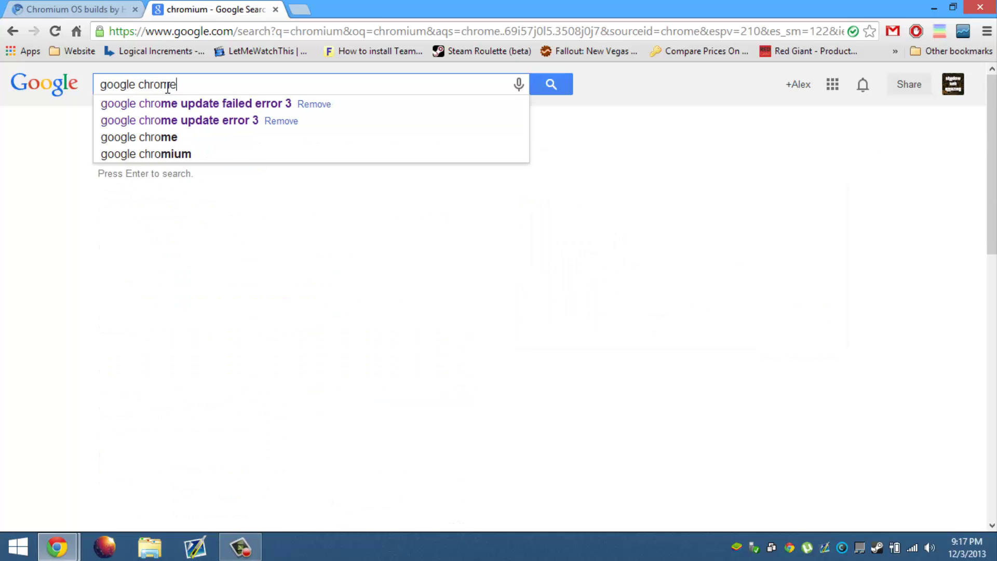
pyautogui.press('Return')
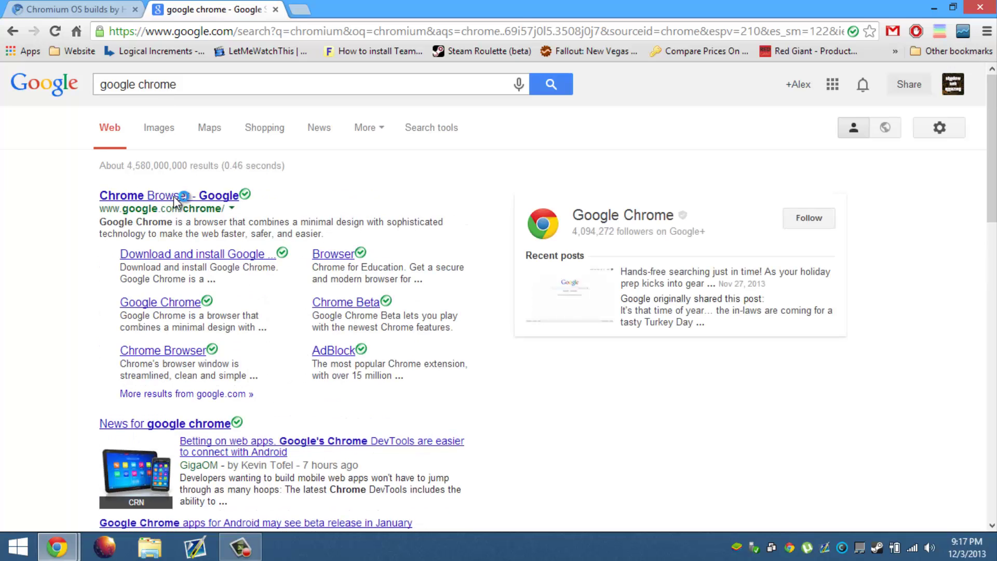
pyautogui.click(175, 201)
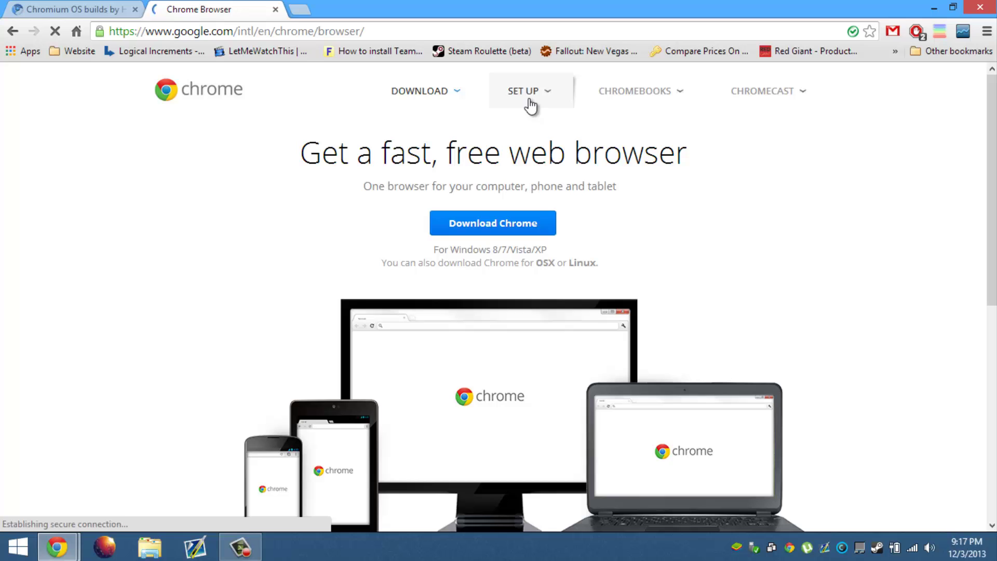
pyautogui.moveTo(532, 106)
pyautogui.moveTo(596, 101)
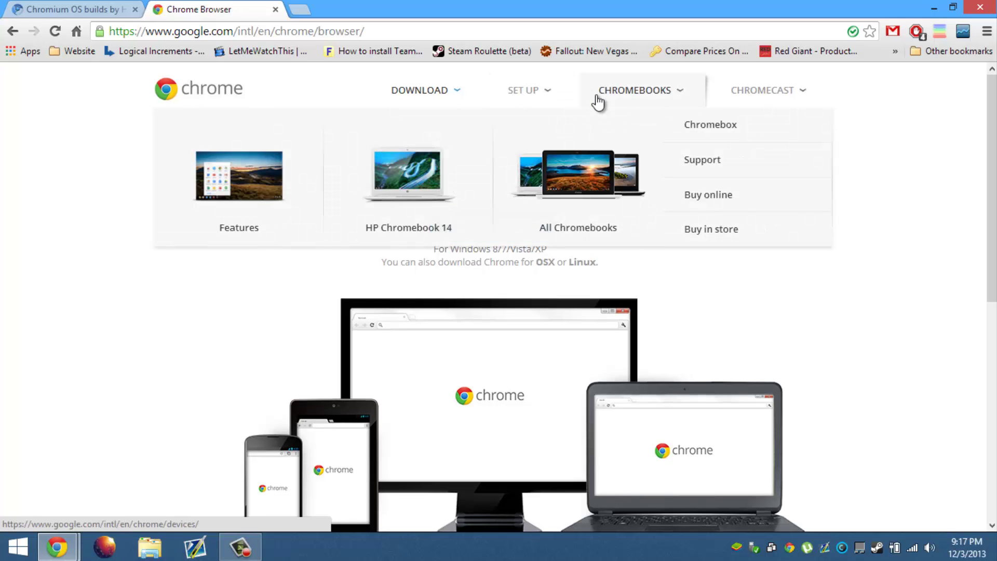
pyautogui.click(431, 172)
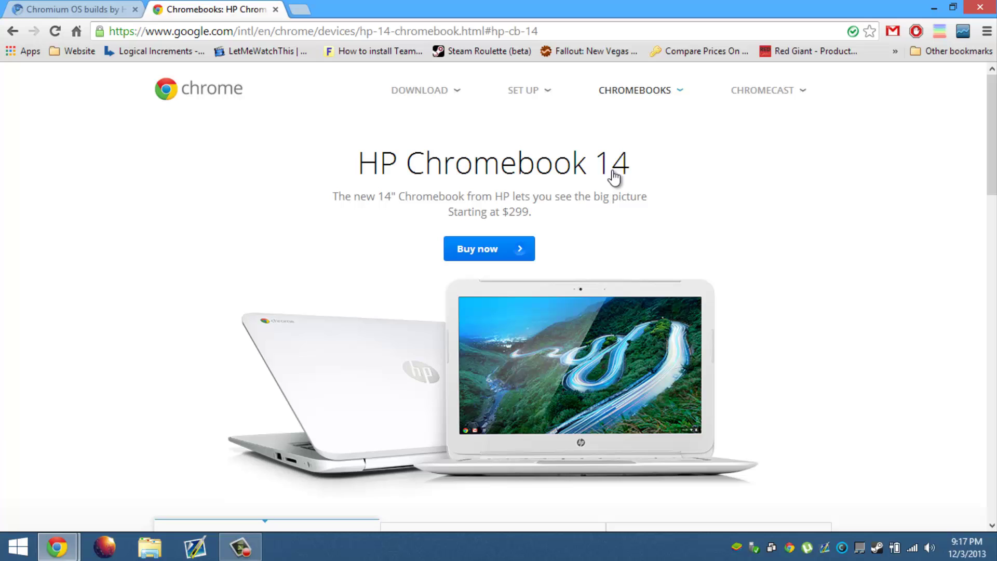
# Close the HP Chromebook 14 tab, download Build 4028's USB image accepting the terms, then minimize Chrome
pyautogui.click(276, 10)
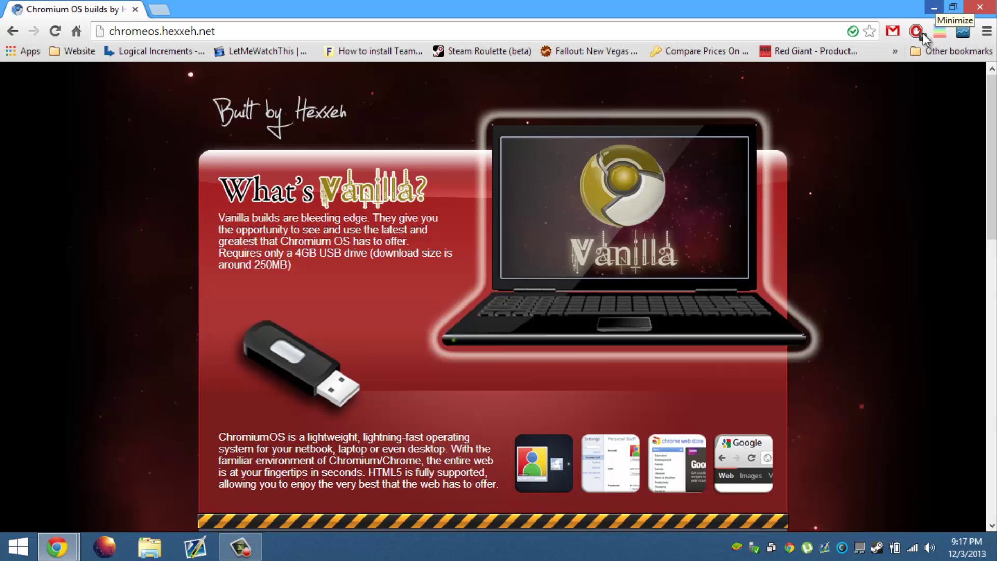
pyautogui.scroll(-8, 539, 353)
pyautogui.scroll(-5, 539, 353)
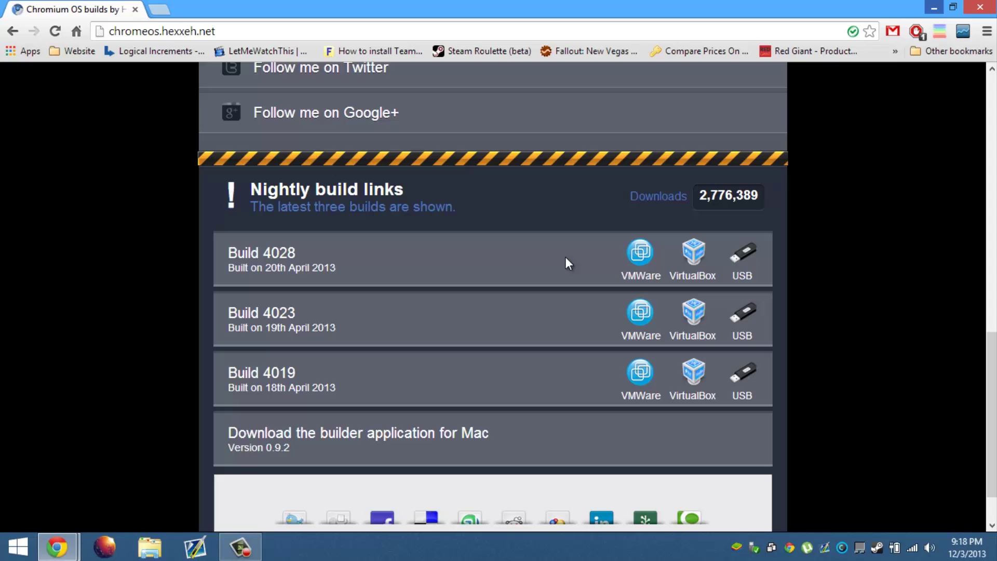
pyautogui.click(747, 256)
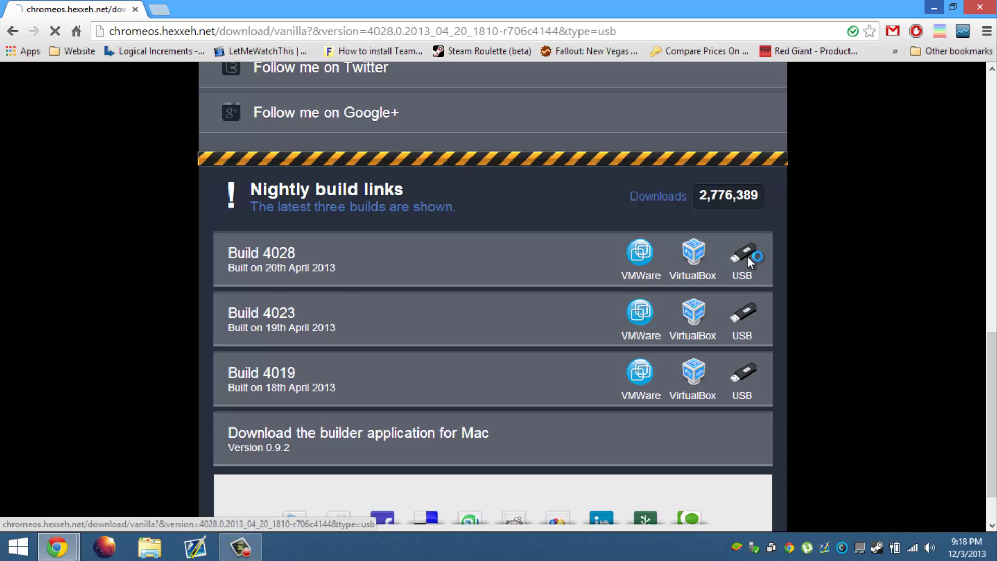
pyautogui.click(350, 365)
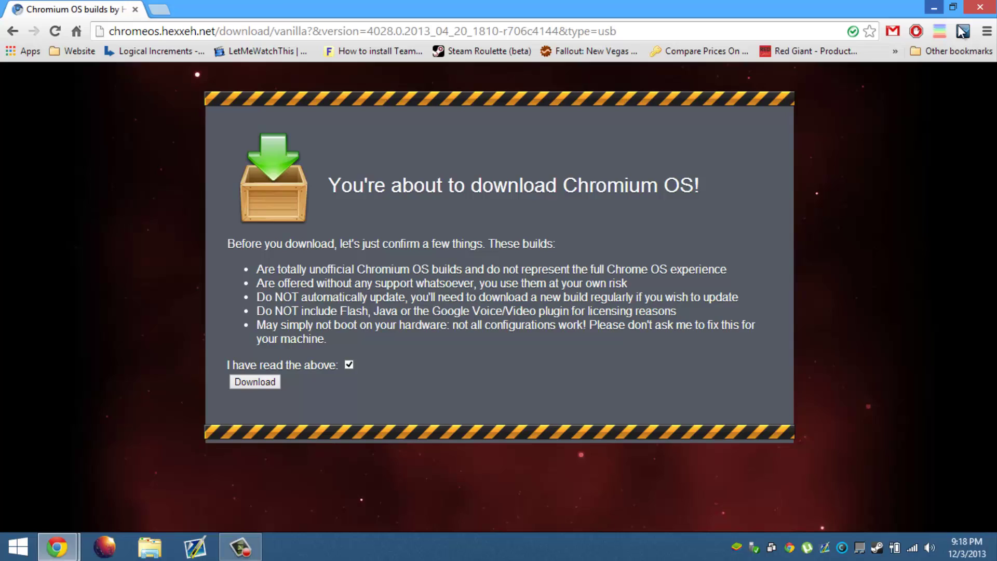
pyautogui.click(933, 7)
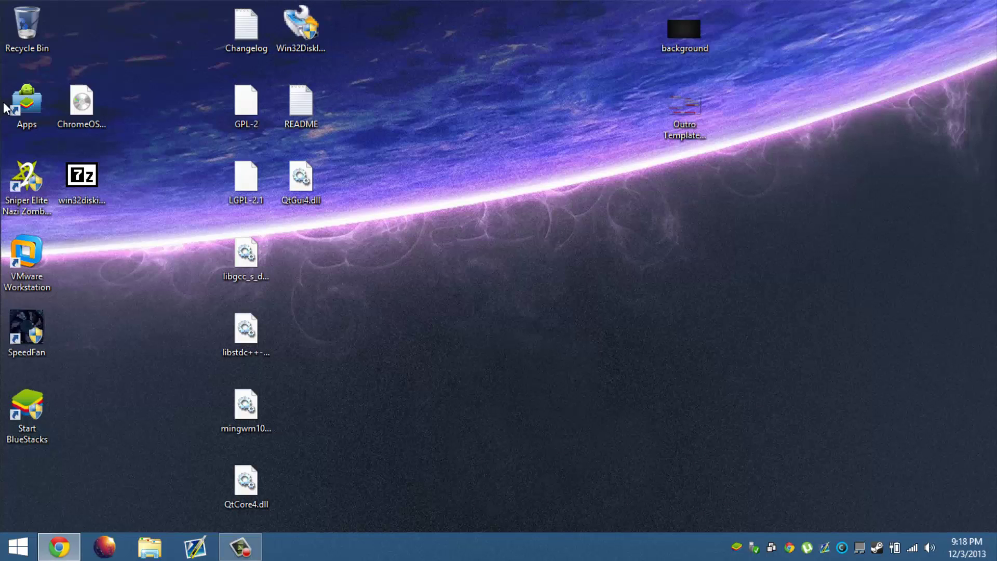
# Launch Win32 Disk Imager and load ChromeOS-Vanilla-4028.0.2013_04_20_1810-r706c4144.img from the Desktop
pyautogui.click(91, 113)
pyautogui.doubleClick(304, 27)
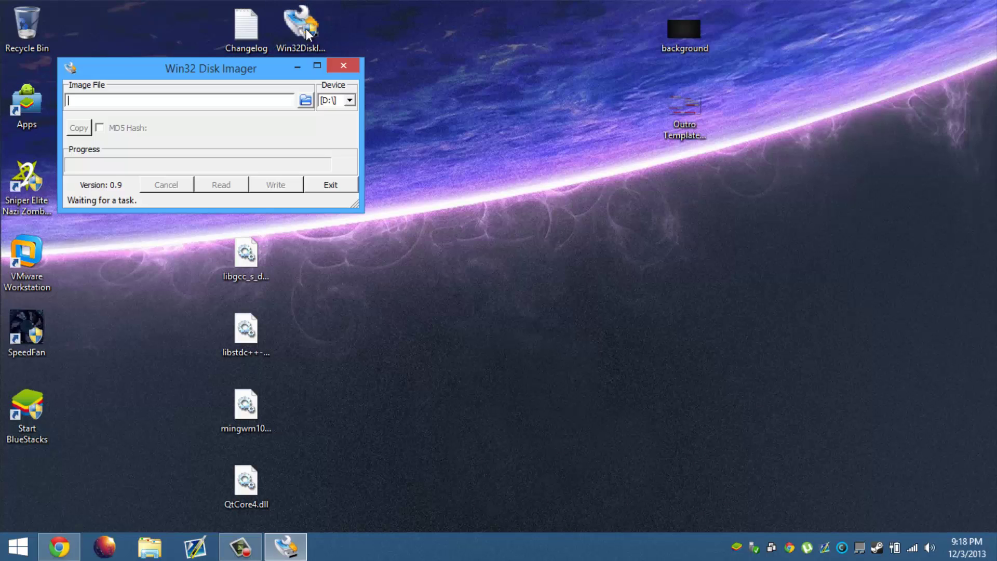
pyautogui.click(305, 101)
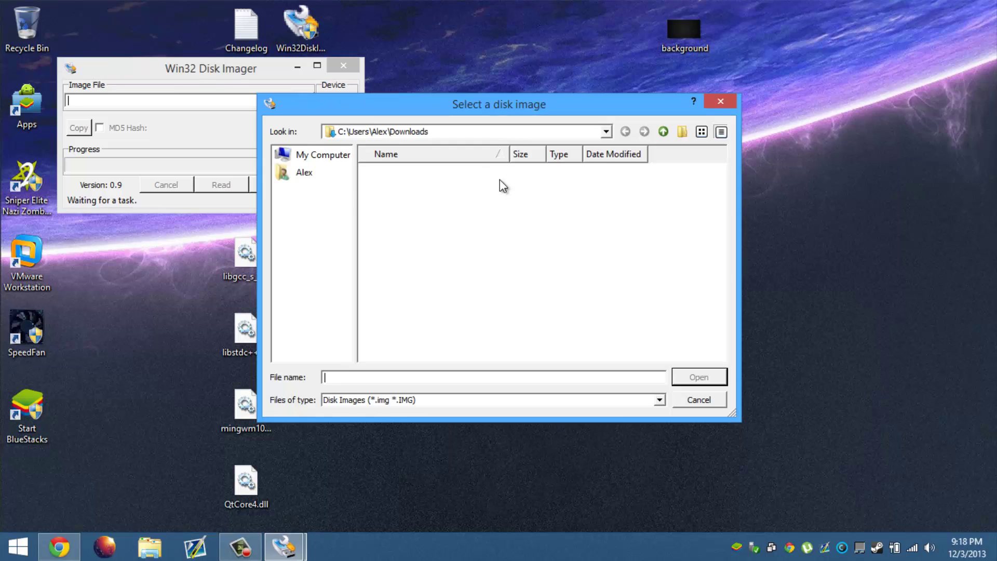
pyautogui.click(665, 136)
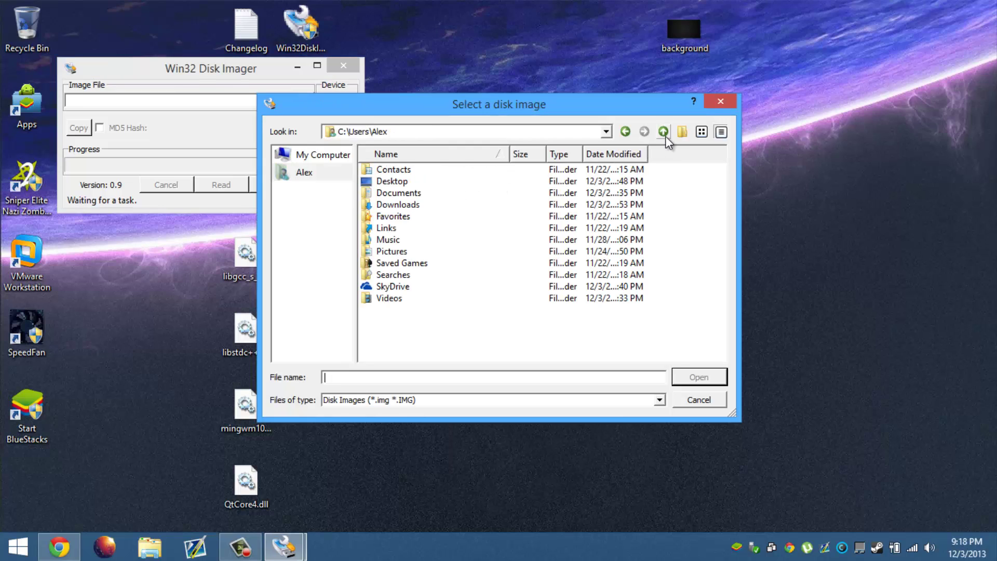
pyautogui.doubleClick(406, 183)
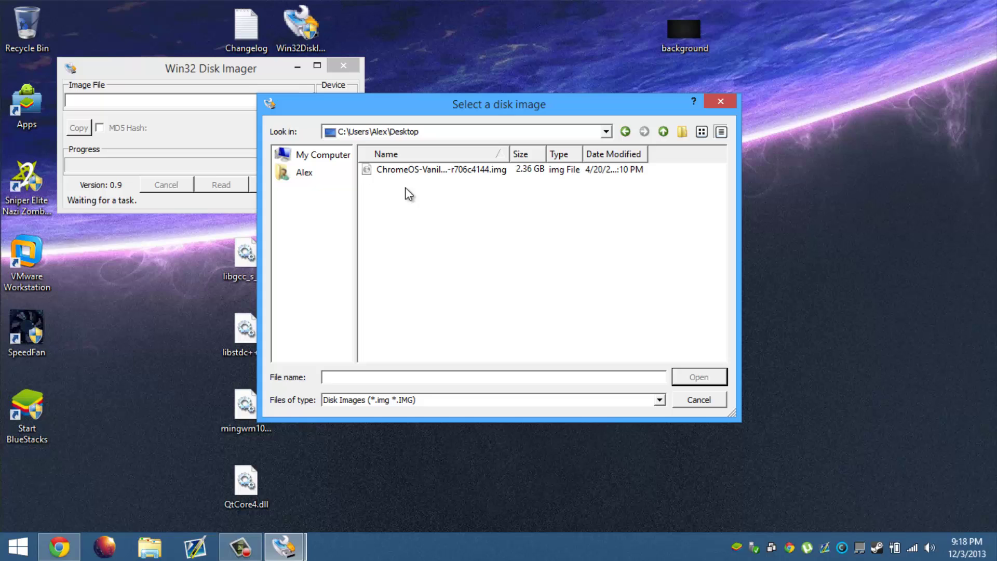
pyautogui.click(431, 169)
pyautogui.click(690, 378)
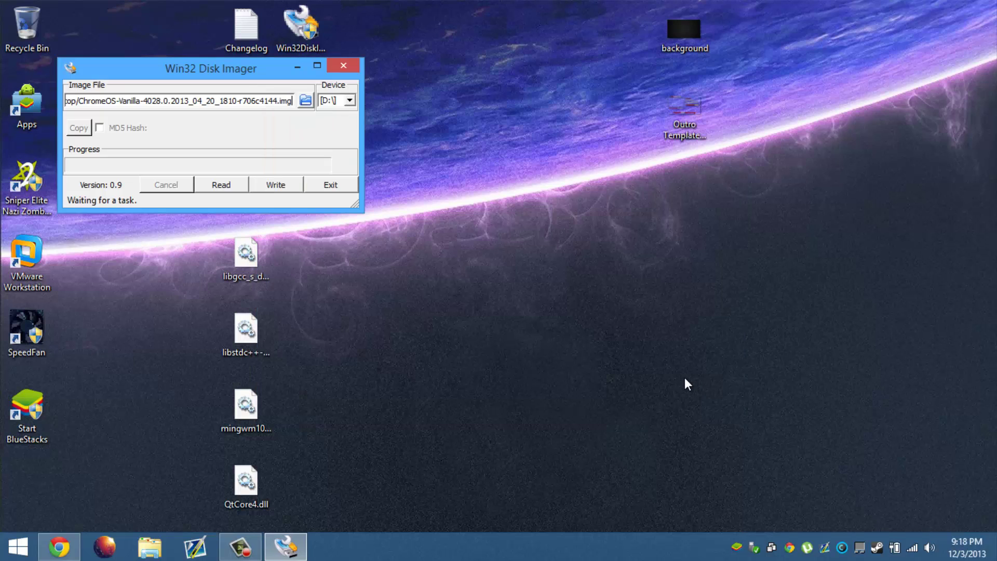
# Look inside Removable Disk (F:) and check its Properties: empty FAT drive, 0.99 GB free
pyautogui.click(149, 546)
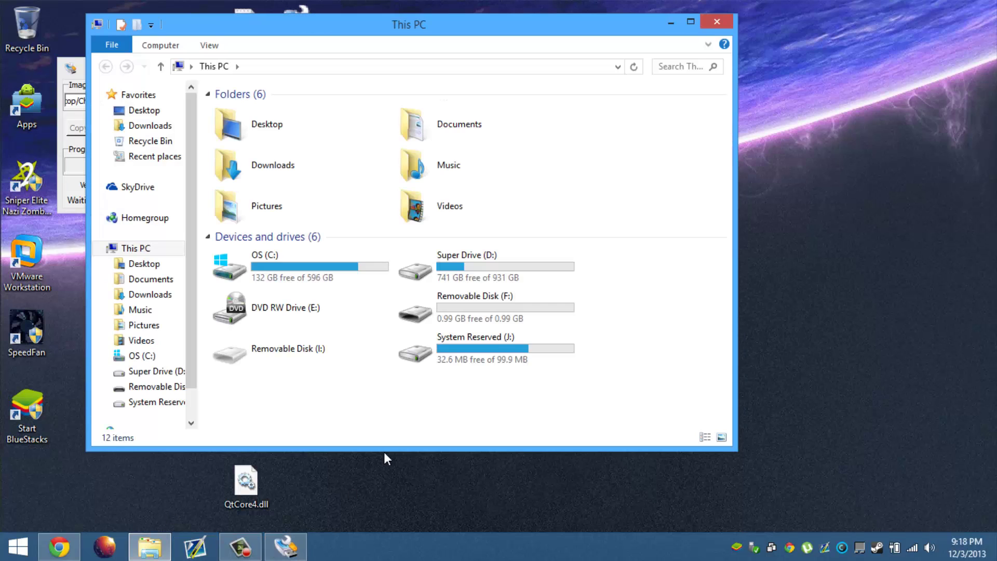
pyautogui.click(488, 320)
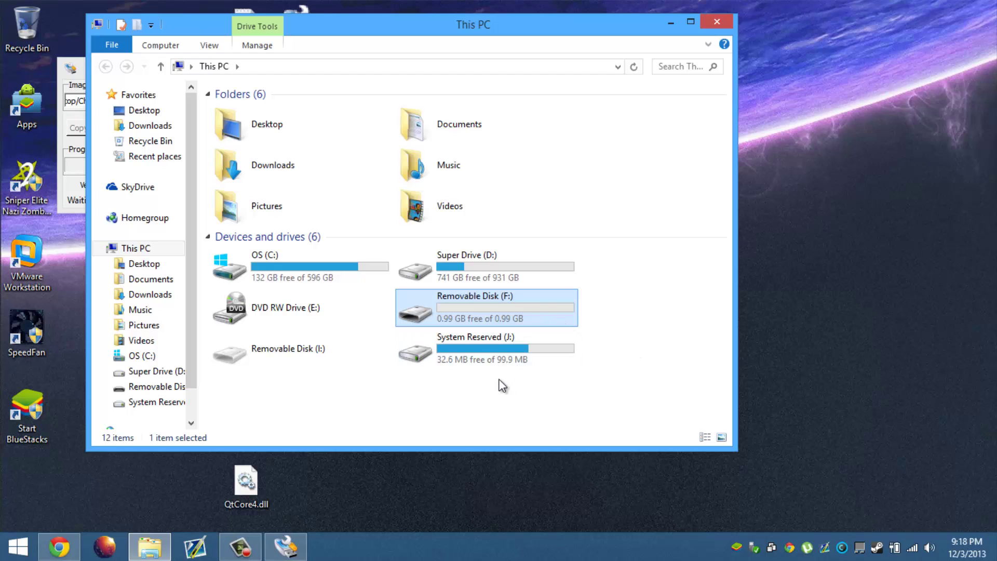
pyautogui.doubleClick(535, 307)
pyautogui.click(220, 72)
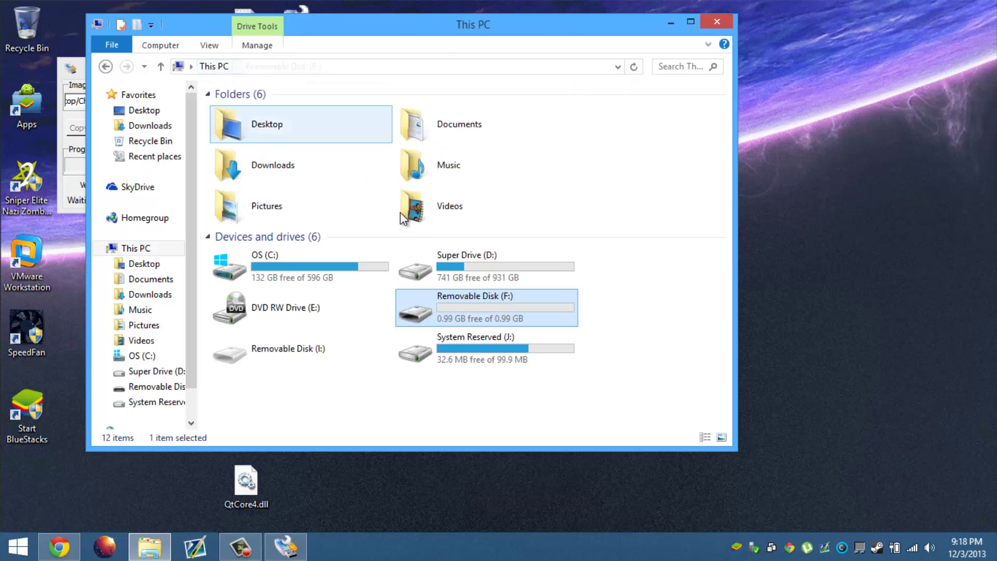
pyautogui.rightClick(460, 319)
pyautogui.moveTo(498, 399)
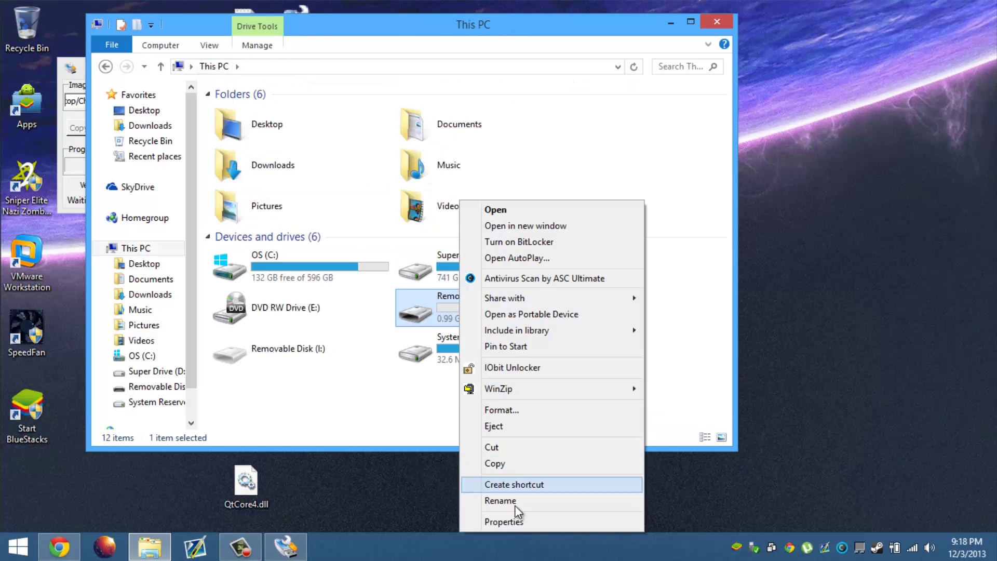
pyautogui.click(515, 518)
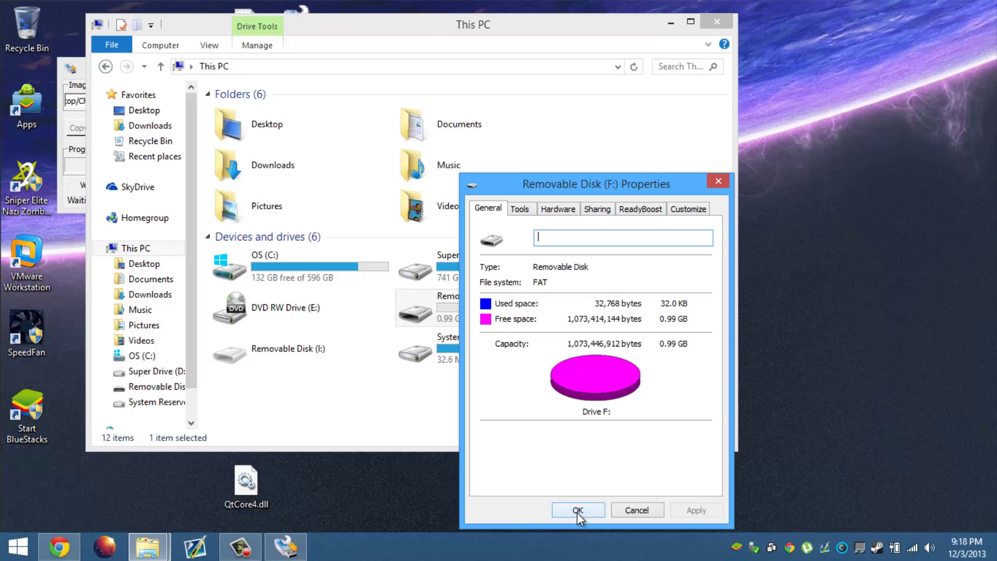
pyautogui.click(577, 510)
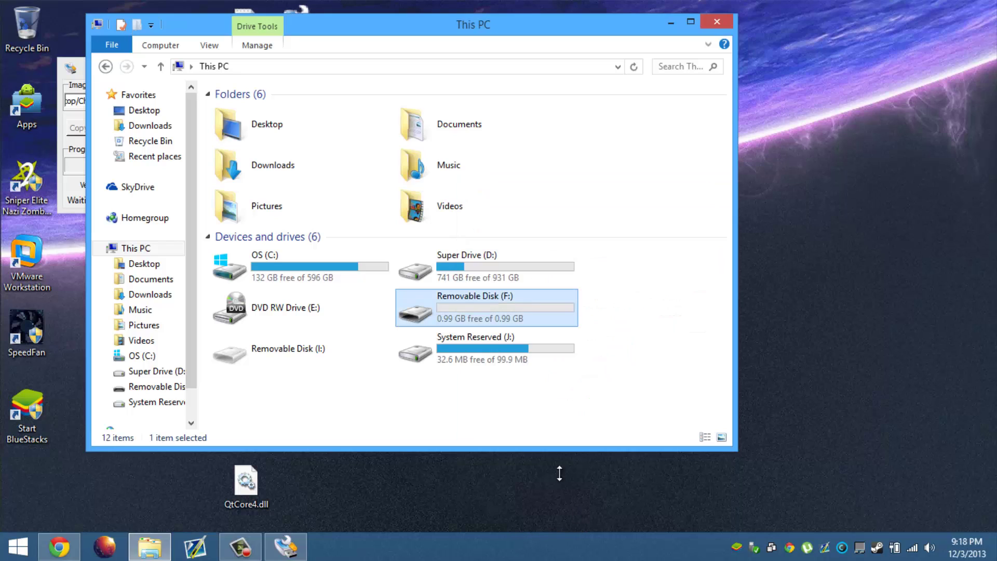
# Open the Format dialog for Removable Disk (F:), start a format, then back out at the warning
pyautogui.rightClick(519, 314)
pyautogui.click(556, 410)
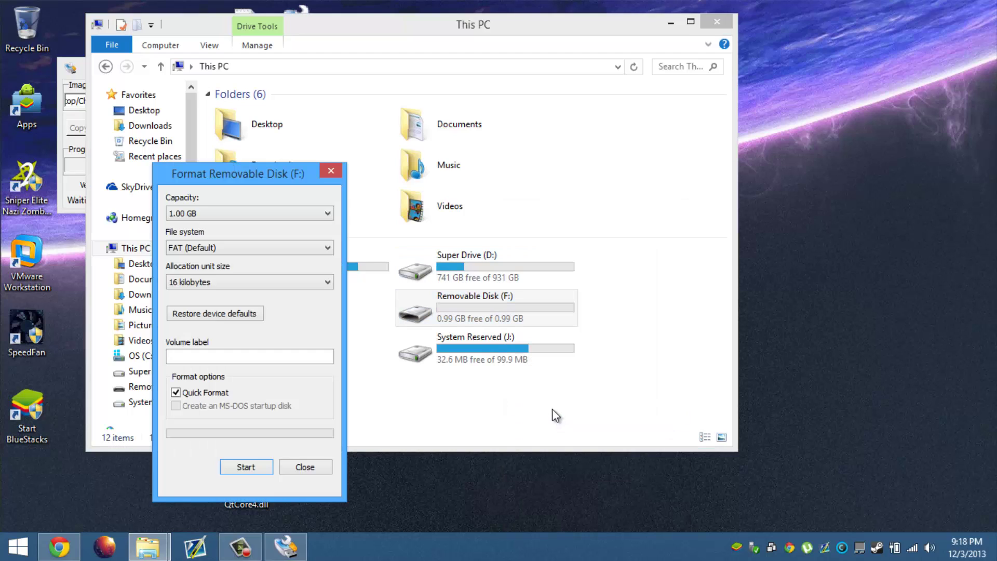
pyautogui.click(232, 250)
pyautogui.click(231, 270)
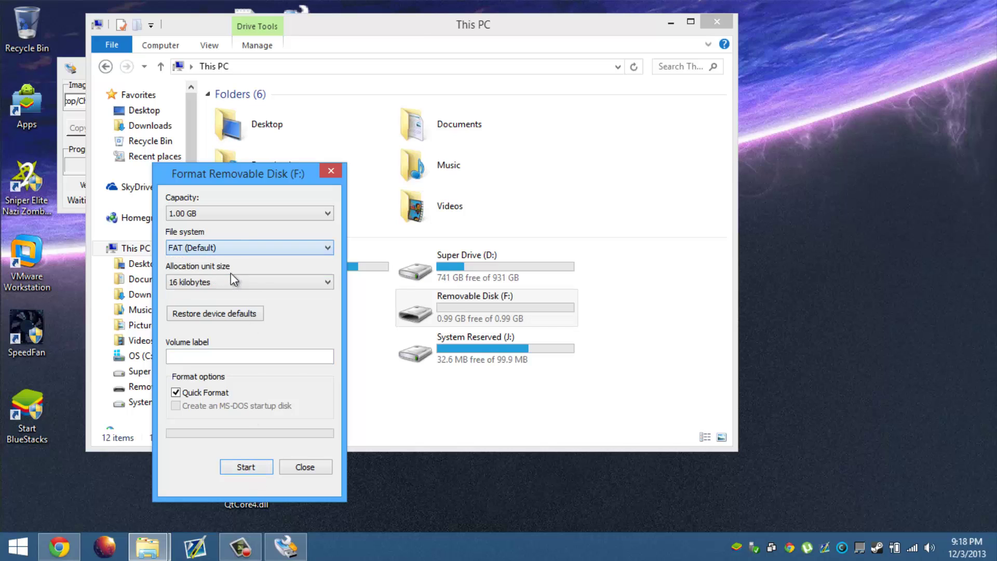
pyautogui.click(246, 472)
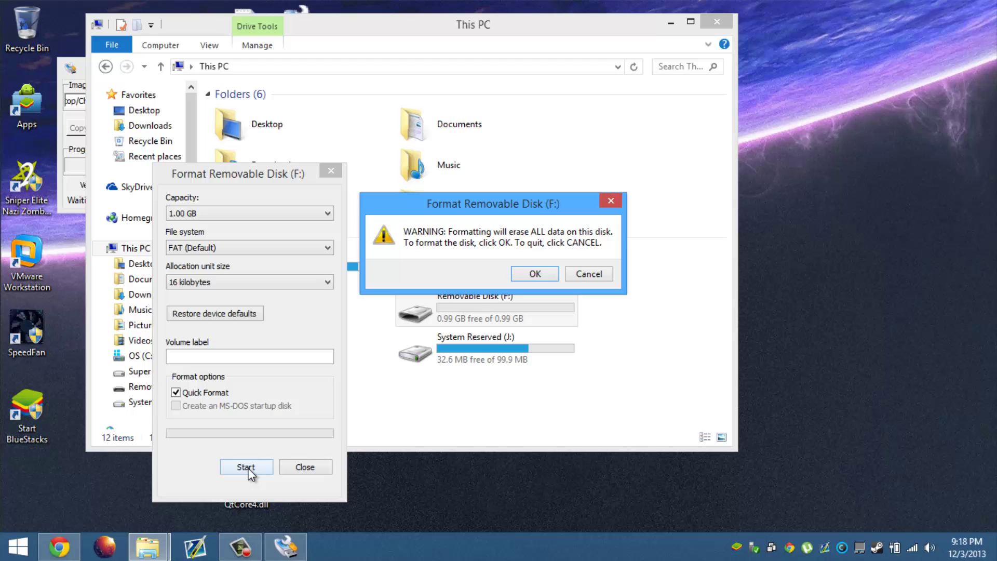
pyautogui.click(582, 274)
# Format F: as FAT32 with 4096-byte allocation units, confirming the erase warning
pyautogui.click(220, 246)
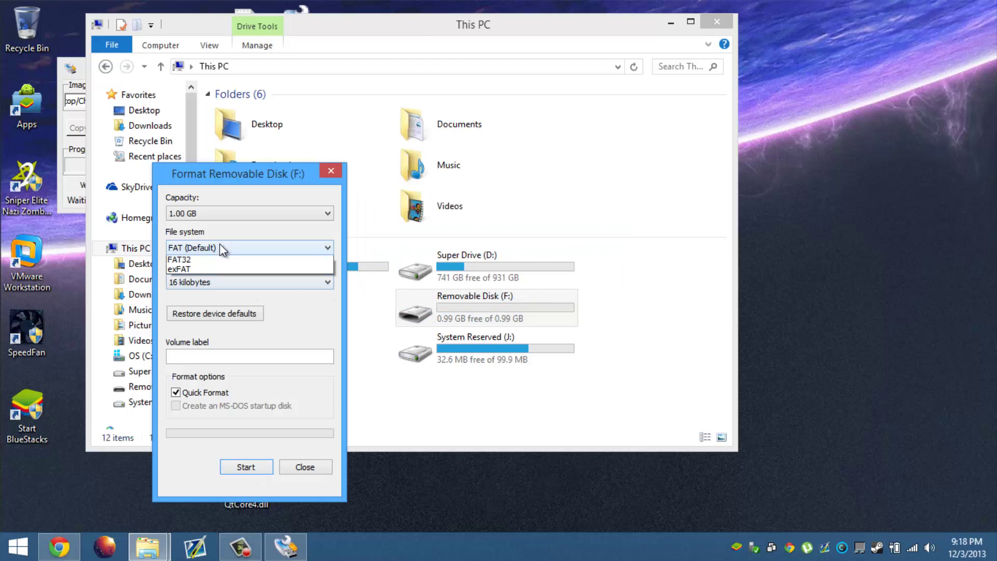
pyautogui.click(223, 278)
pyautogui.click(238, 468)
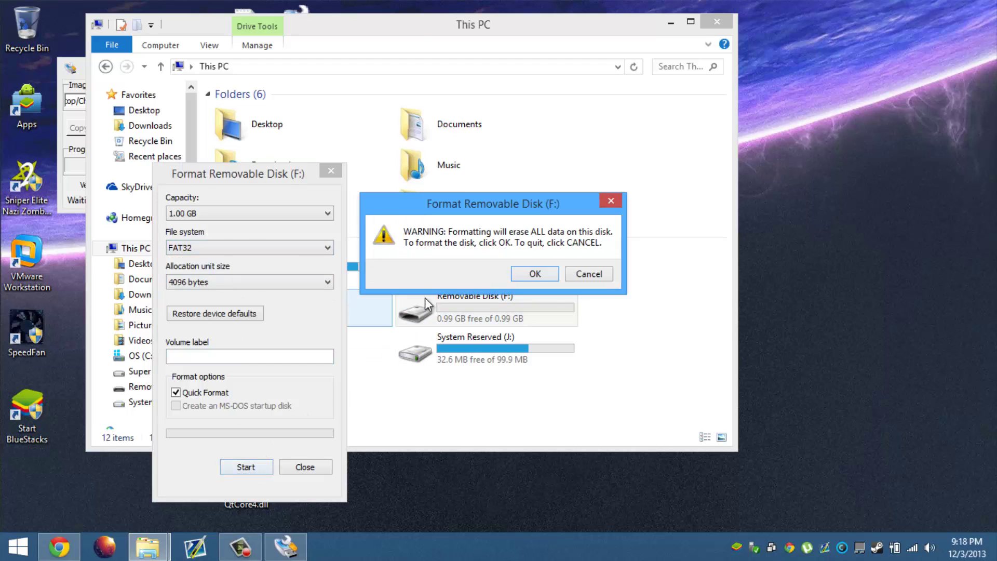
pyautogui.click(531, 274)
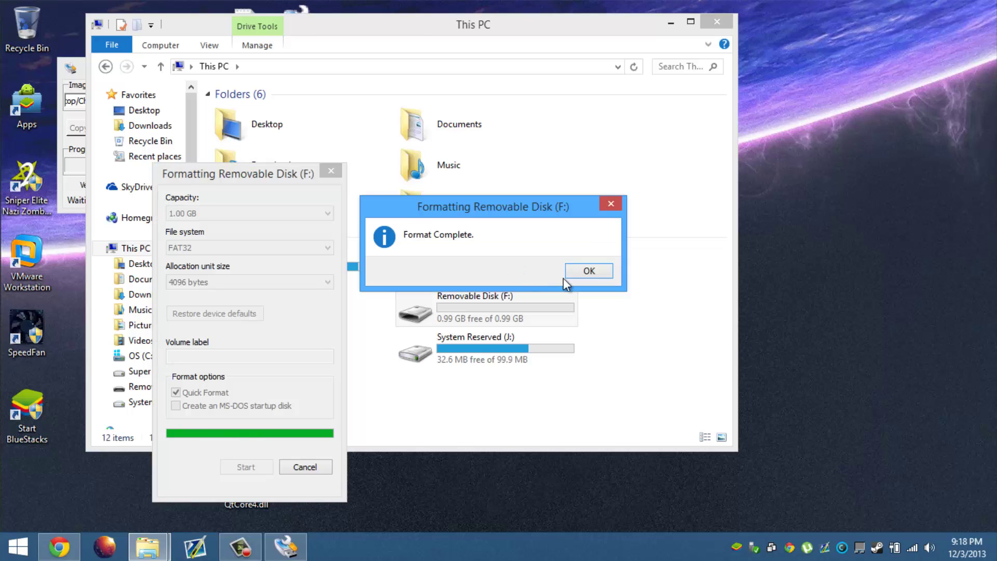
pyautogui.click(582, 272)
pyautogui.click(258, 205)
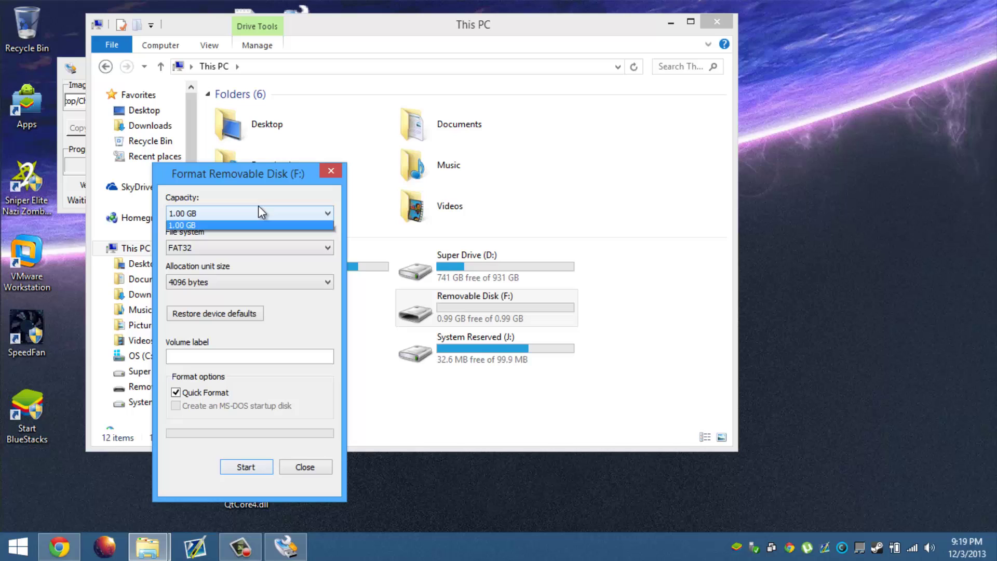
pyautogui.click(260, 215)
# Close the Format and This PC windows and check the imager's device list
pyautogui.click(307, 467)
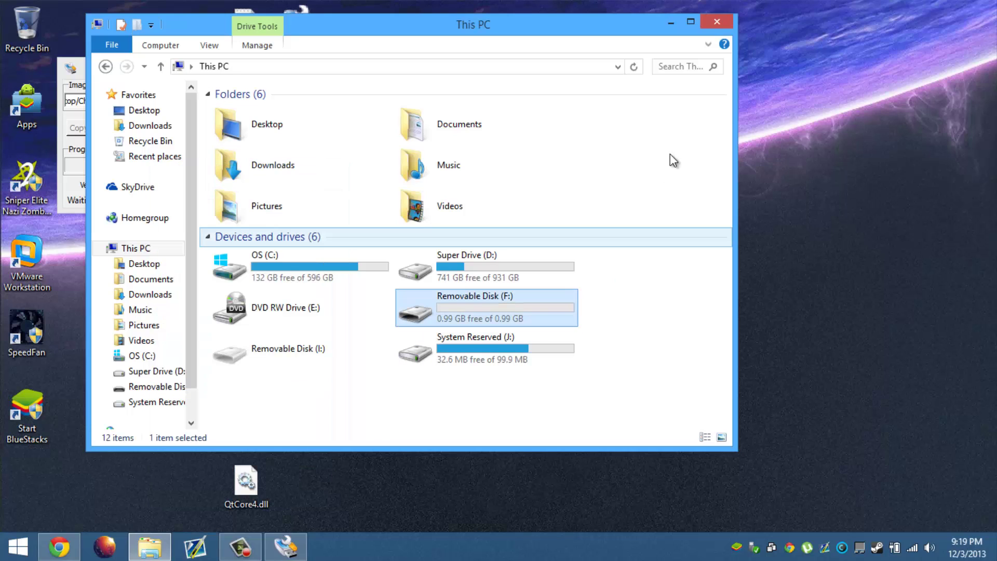
pyautogui.click(717, 26)
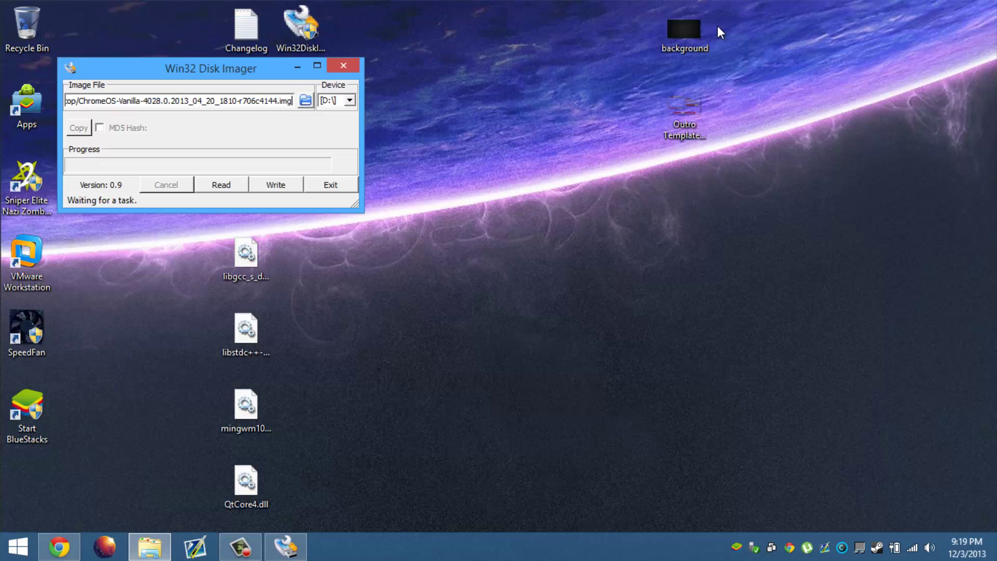
pyautogui.click(350, 100)
pyautogui.click(150, 546)
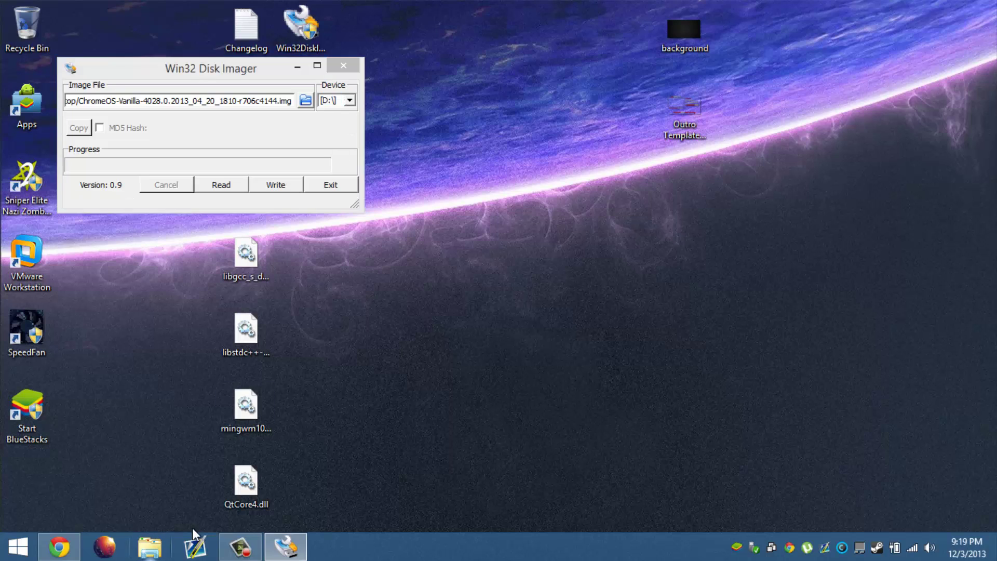
pyautogui.click(475, 313)
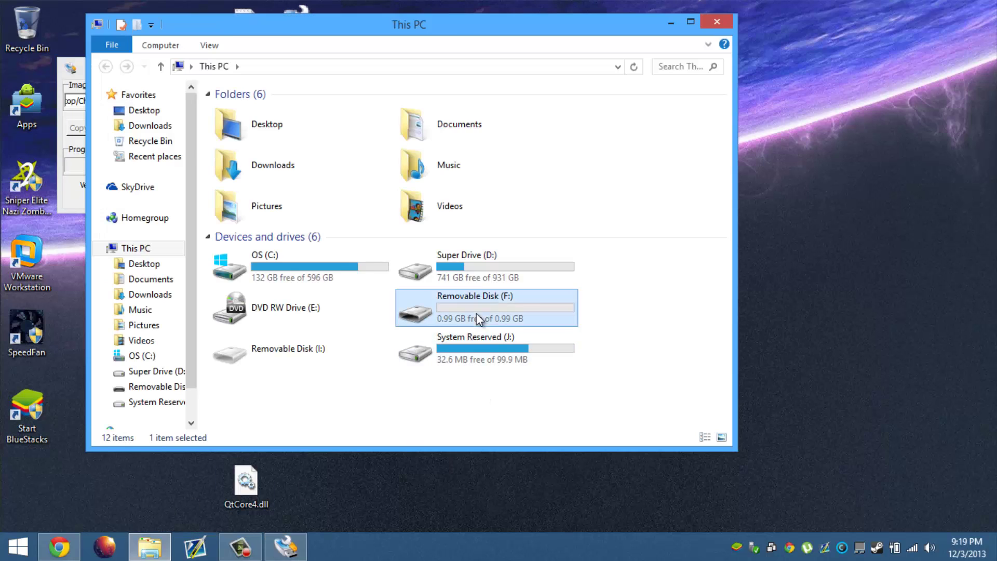
pyautogui.click(717, 23)
# Select [F:\] as the device and write the ChromeOS image, confirming the overwrite
pyautogui.click(350, 106)
pyautogui.click(346, 127)
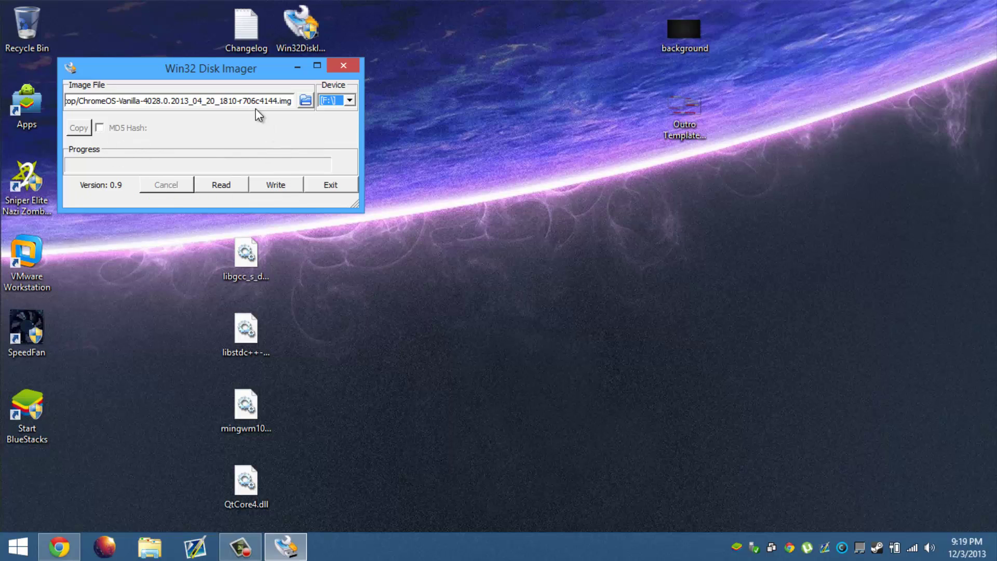
pyautogui.click(277, 182)
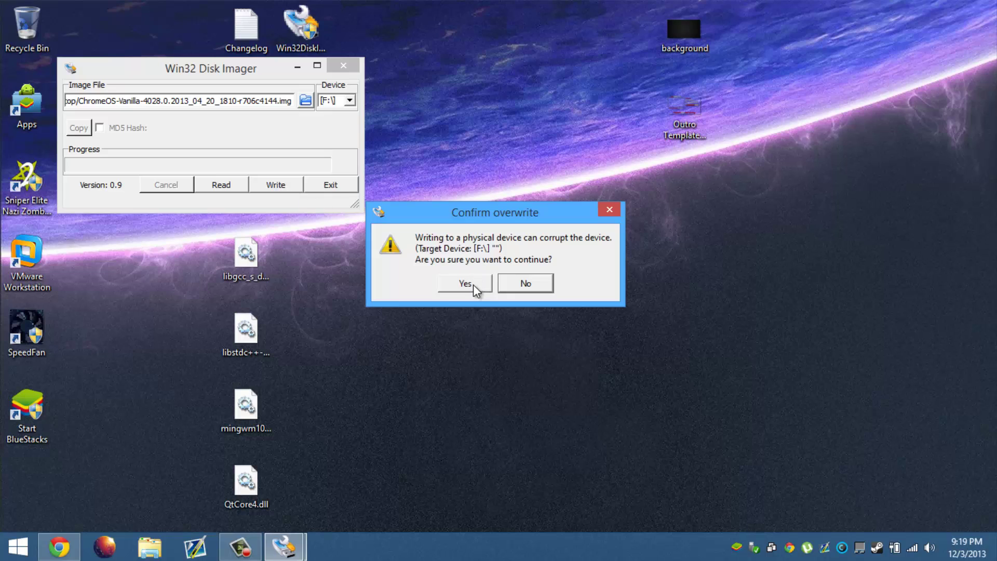
pyautogui.click(471, 285)
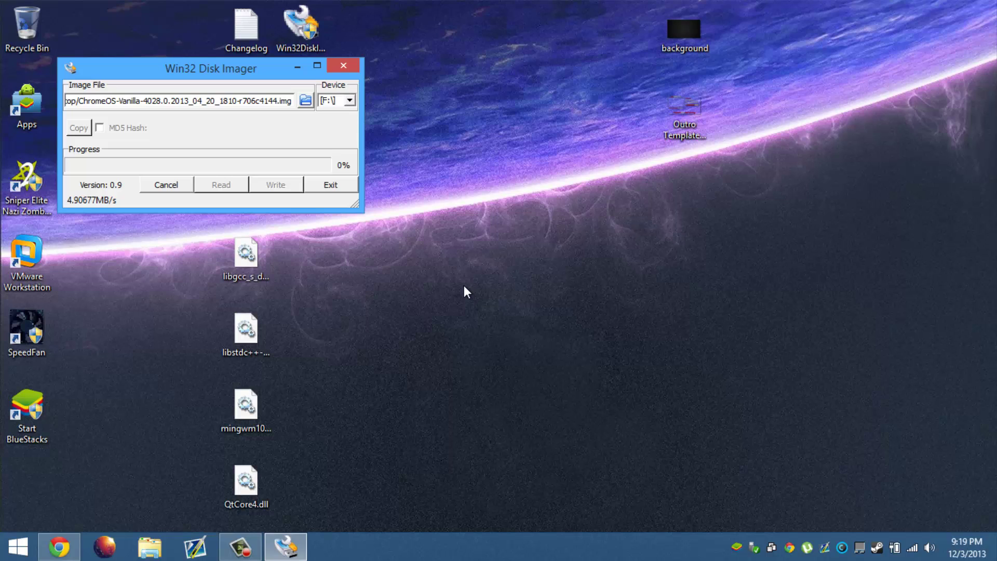
# Dismiss the imager's closing messages and exit Win32 Disk Imager
pyautogui.click(330, 187)
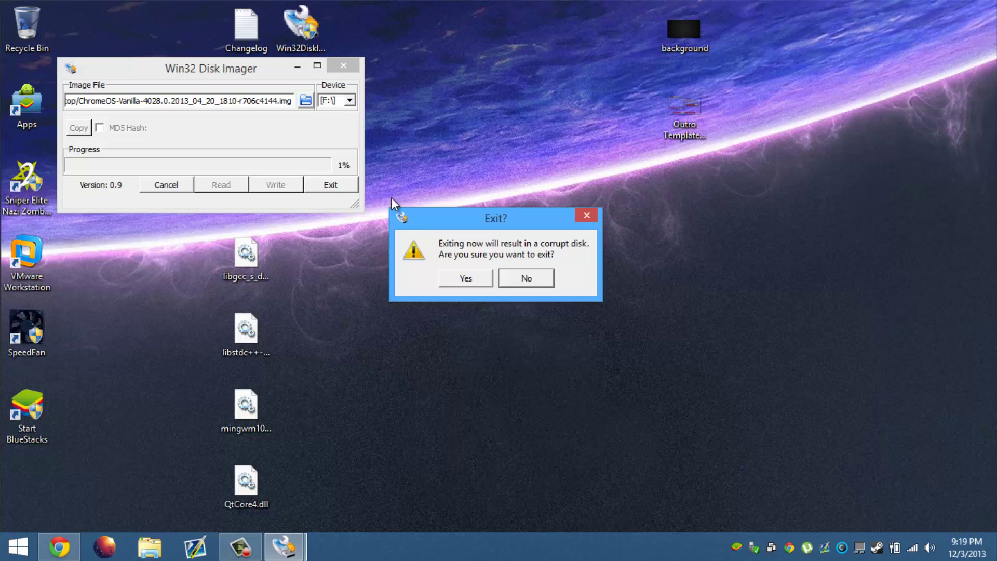
pyautogui.click(470, 277)
pyautogui.press('Return')
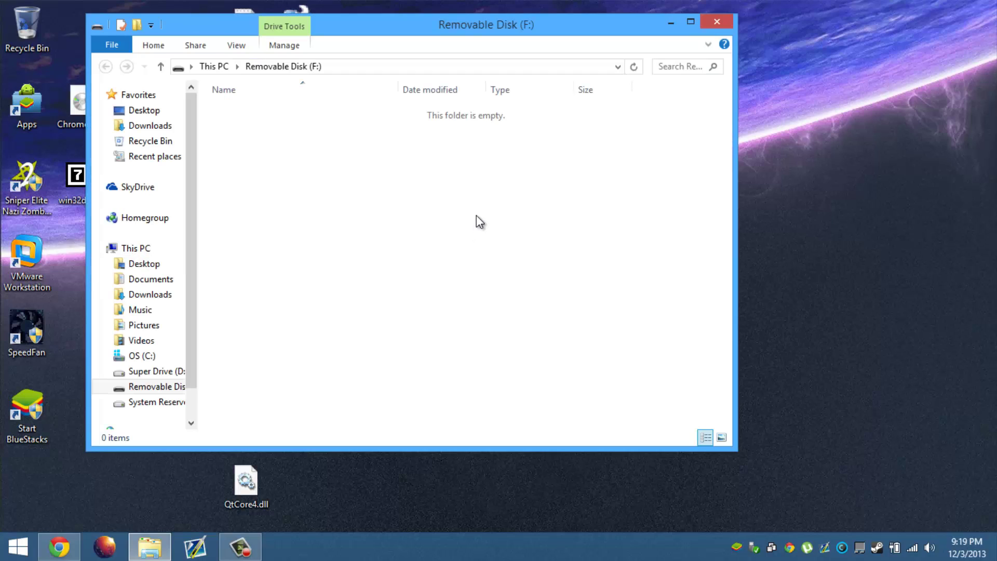
# Return from Removable Disk (F:) to This PC, where F: shows 0.99 GB free
pyautogui.click(210, 68)
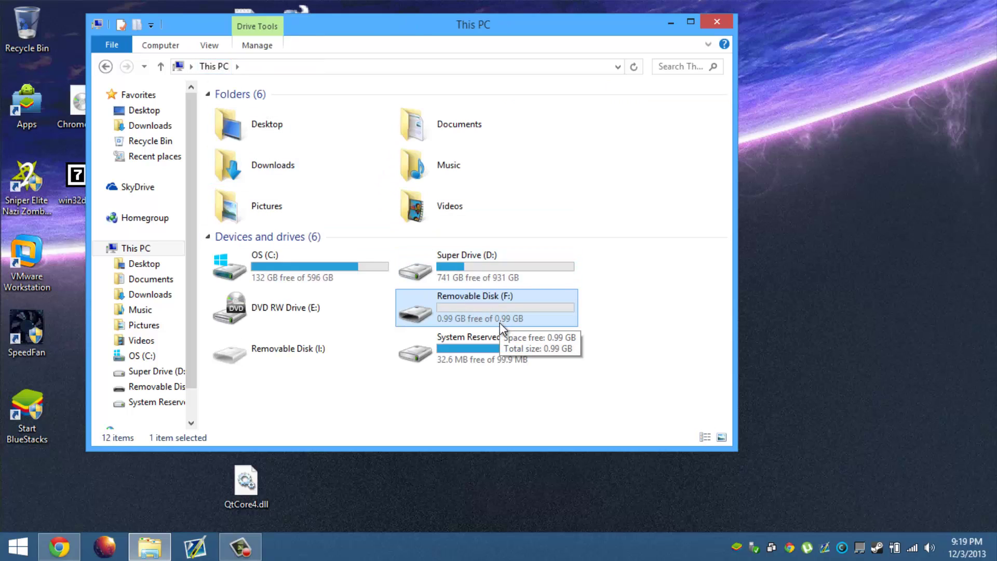
# Close File Explorer, leaving the desktop with the Win32DiskImager files visible
pyautogui.click(717, 23)
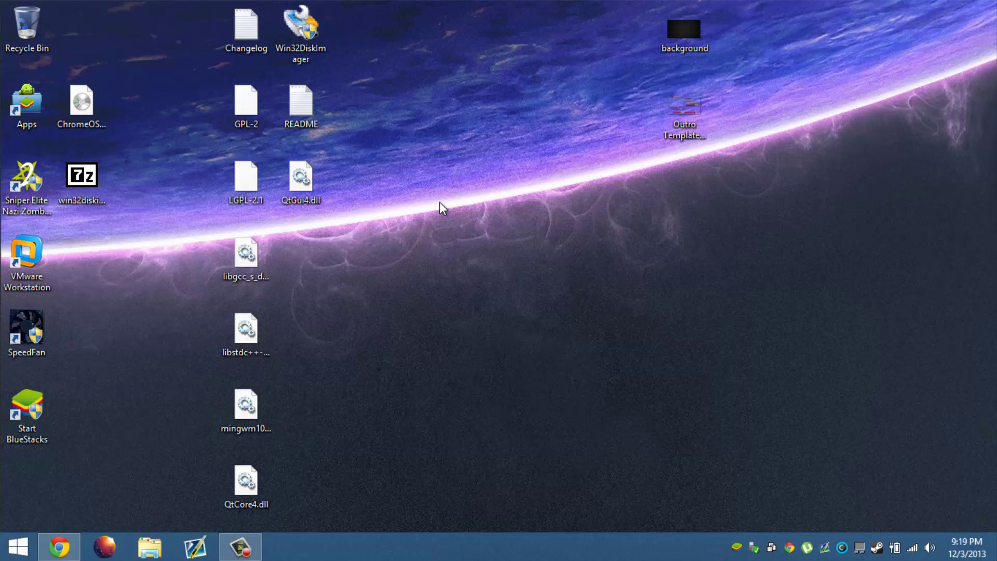